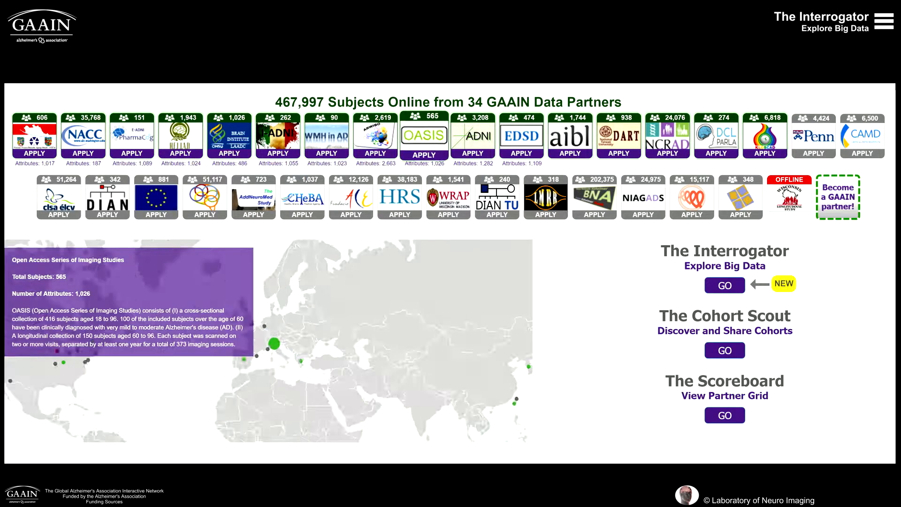
- Open The Interrogator, log in with the prefilled investigator credentials and dismiss the dashboard welcome message
{"action": "mouse_move", "coordinate": [376, 136]}
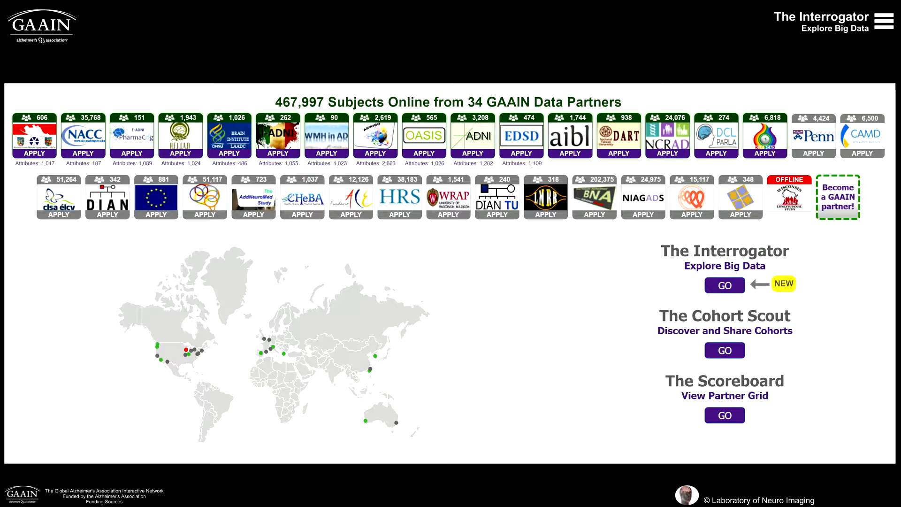
{"action": "left_click", "coordinate": [725, 286]}
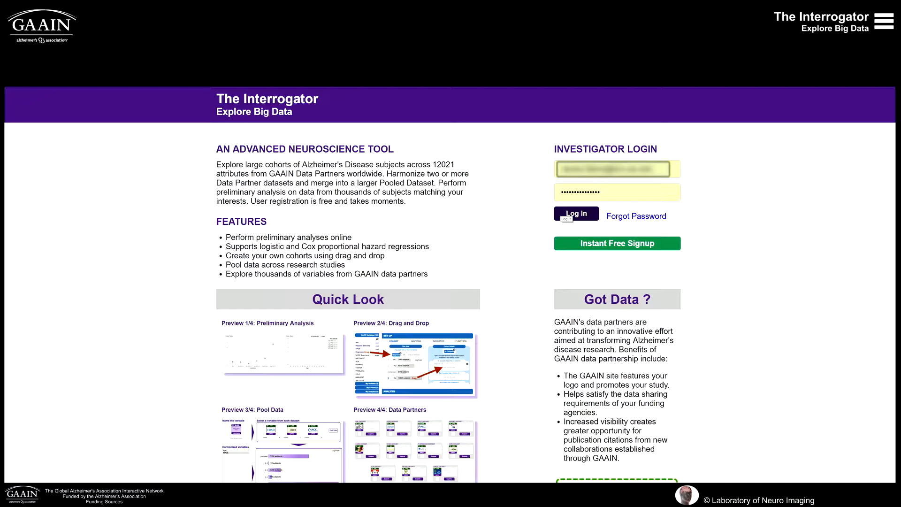
{"action": "left_click", "coordinate": [569, 214]}
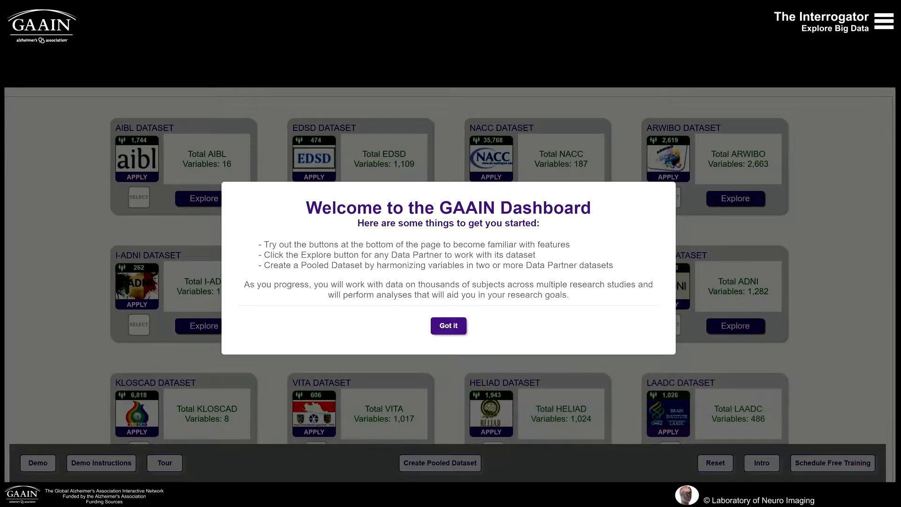
{"action": "left_click", "coordinate": [448, 325]}
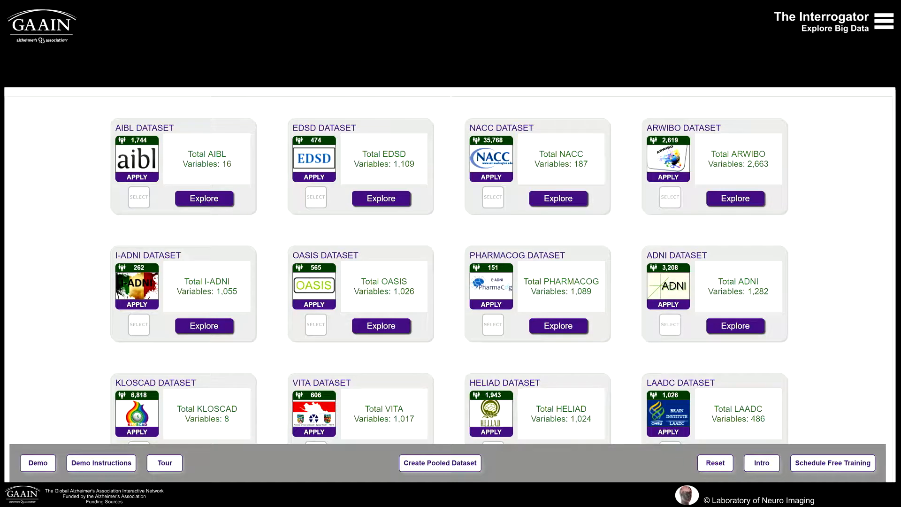
- Load the demo from the dashboard to bring in live data from three partners and create a pooled dataset
{"action": "scroll", "coordinate": [451, 263], "scroll_direction": "down", "scroll_amount": 4}
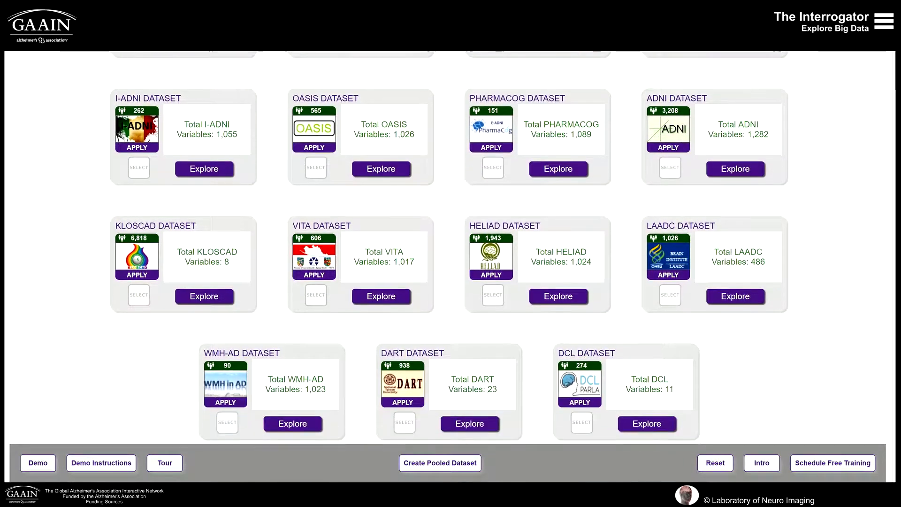
{"action": "scroll", "coordinate": [451, 263], "scroll_direction": "down", "scroll_amount": 1}
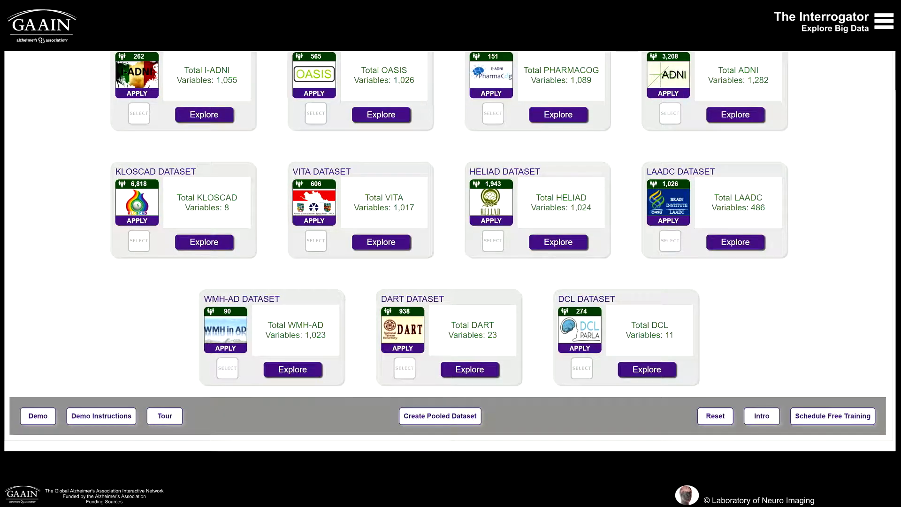
{"action": "scroll", "coordinate": [451, 263], "scroll_direction": "up", "scroll_amount": 3}
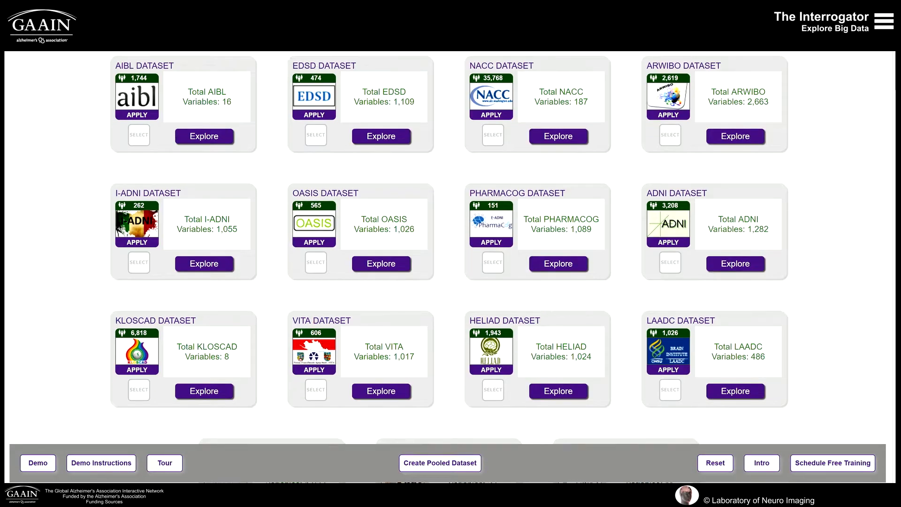
{"action": "scroll", "coordinate": [450, 263], "scroll_direction": "down", "scroll_amount": 4}
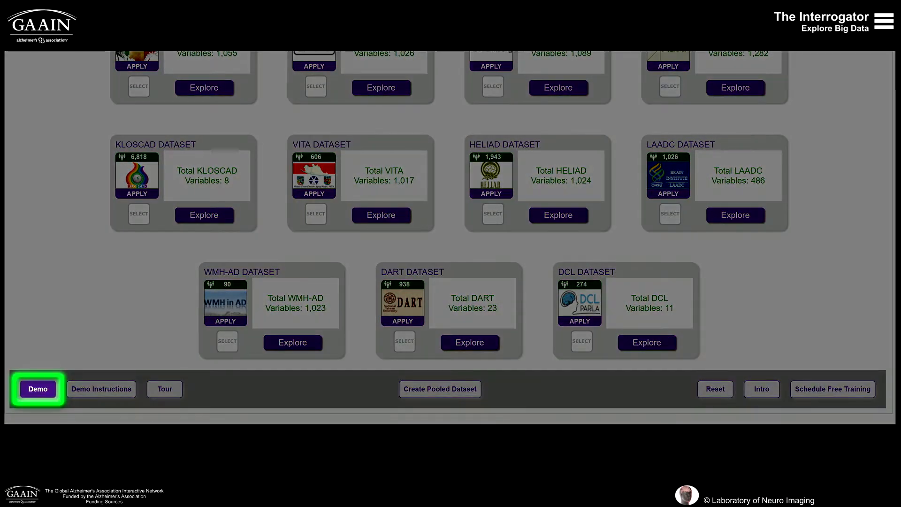
{"action": "left_click", "coordinate": [38, 389]}
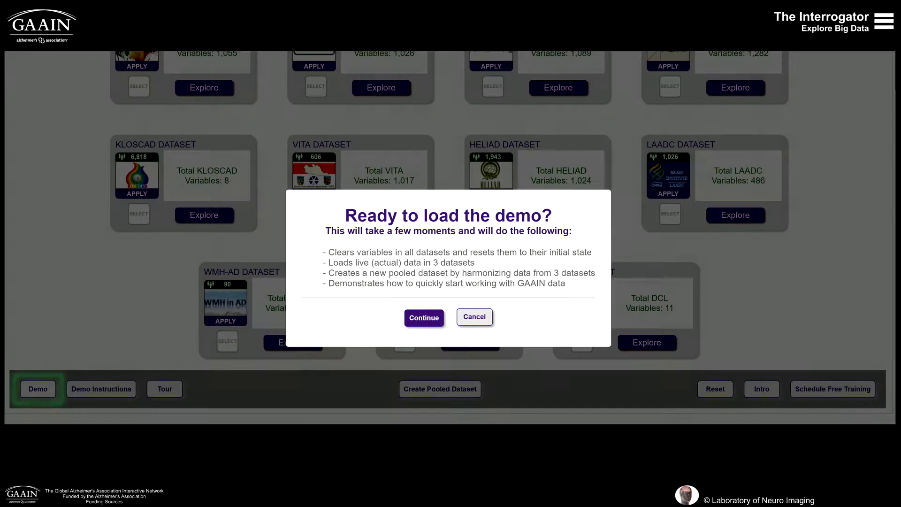
{"action": "left_click", "coordinate": [424, 317]}
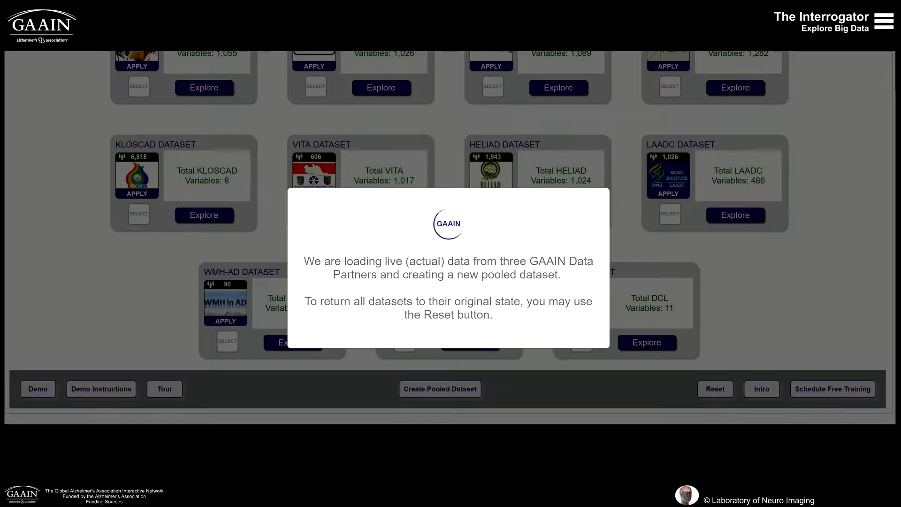
{"action": "left_click", "coordinate": [449, 325]}
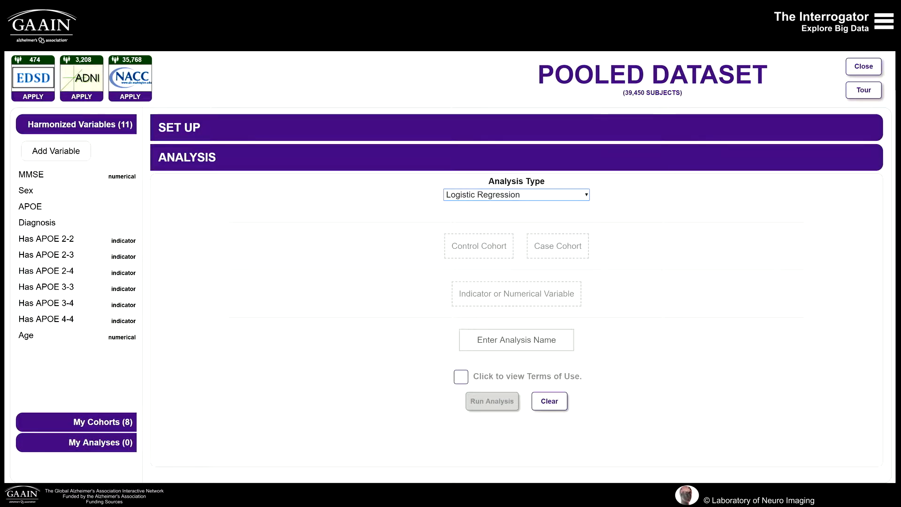
- Review the definitions of the Normal Females and Females with AD cohorts in the pooled dataset
{"action": "left_click", "coordinate": [102, 422]}
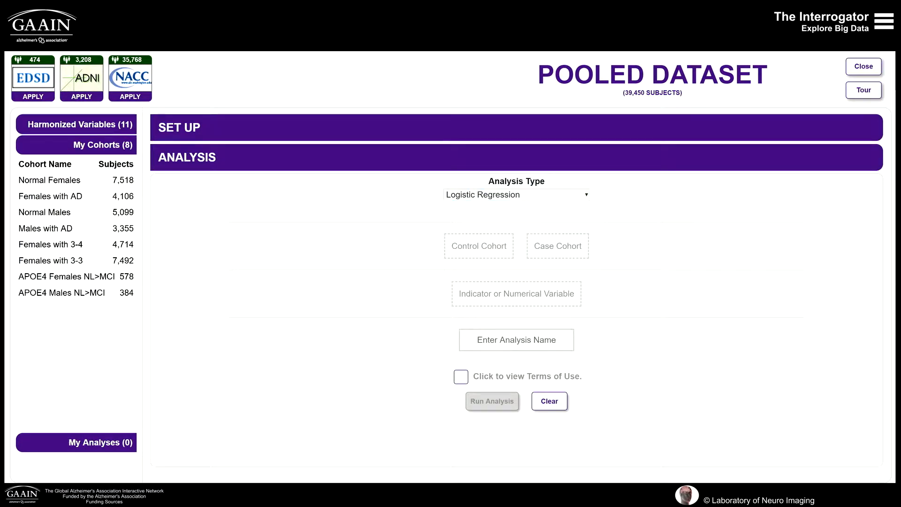
{"action": "left_click", "coordinate": [76, 180]}
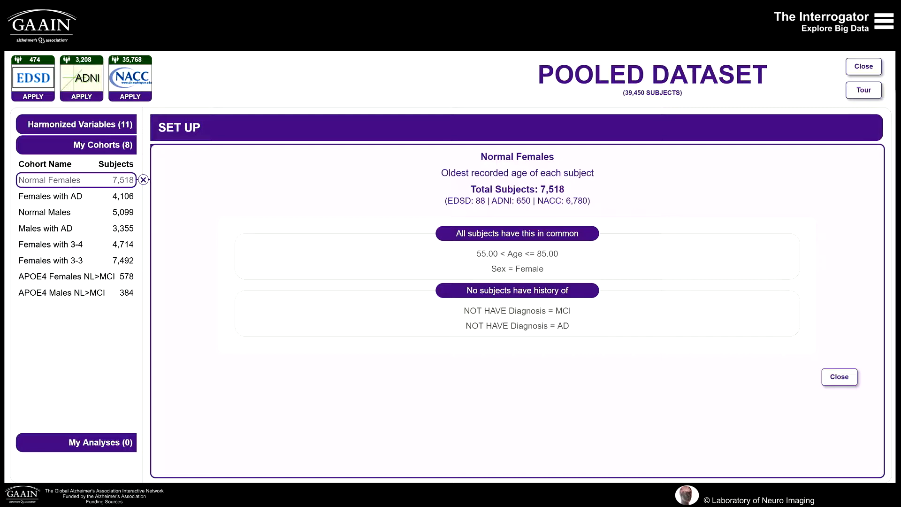
{"action": "left_click", "coordinate": [51, 197]}
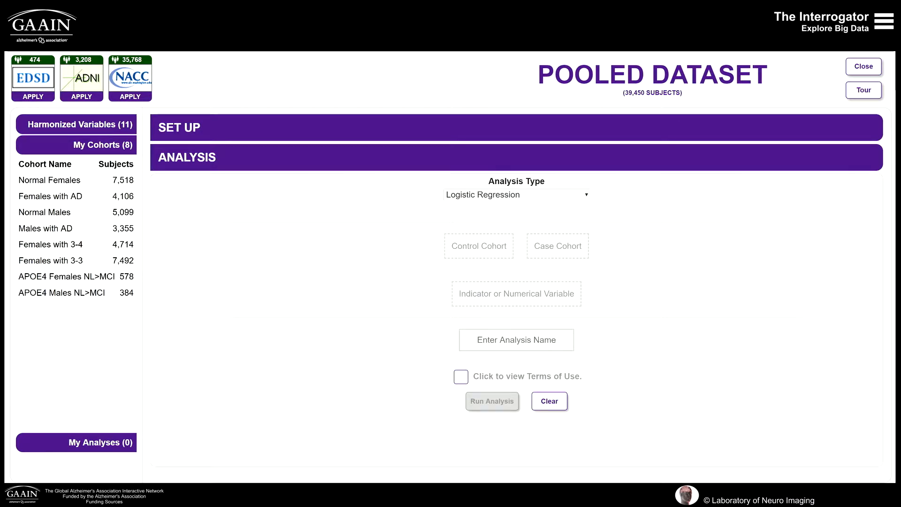
- Assign Normal Females as the control cohort and Females with AD as the case cohort of the logistic regression
{"action": "mouse_move", "coordinate": [49, 180]}
{"action": "left_mouse_down"}
{"action": "mouse_move", "coordinate": [306, 209]}
{"action": "mouse_move", "coordinate": [501, 251]}
{"action": "left_mouse_up"}
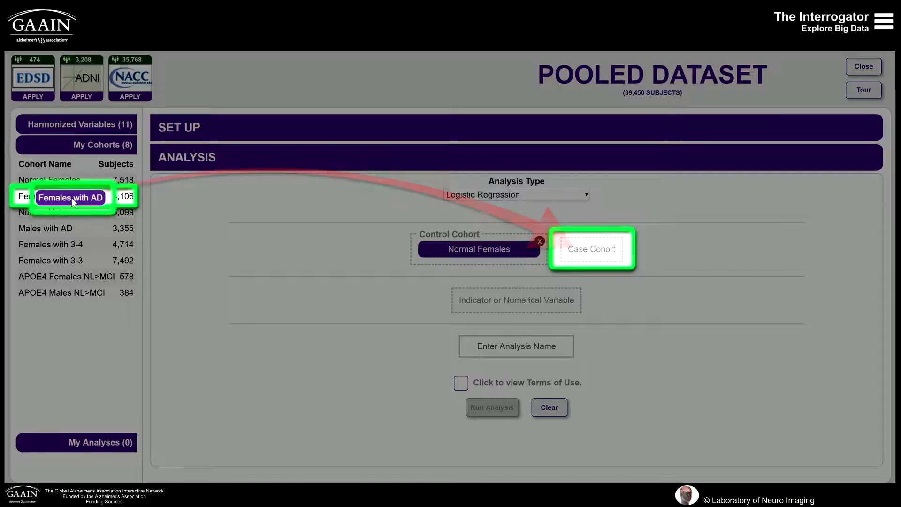
{"action": "left_click_drag", "start_coordinate": [71, 198], "coordinate": [583, 247]}
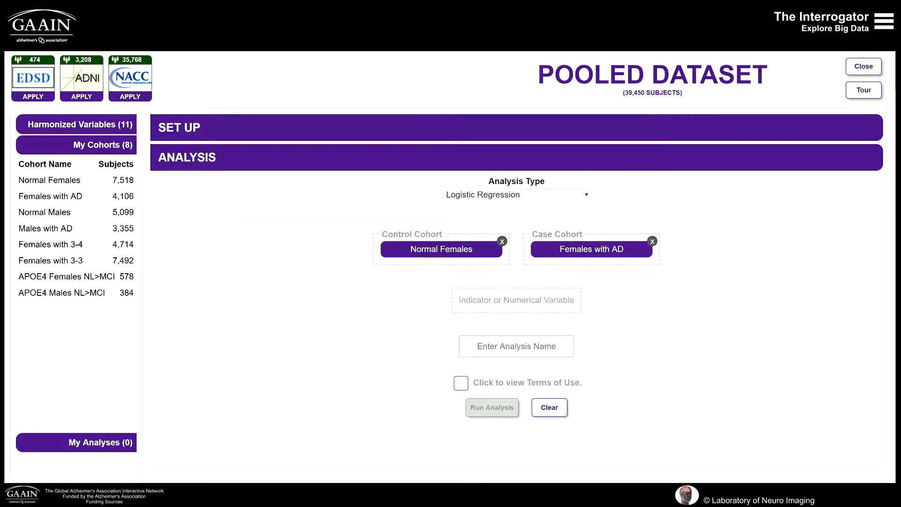
- Add the harmonized variables Has APOE 2-2, 2-3, 2-4, 3-4 and 4-4 to the logistic regression
{"action": "left_click", "coordinate": [80, 125]}
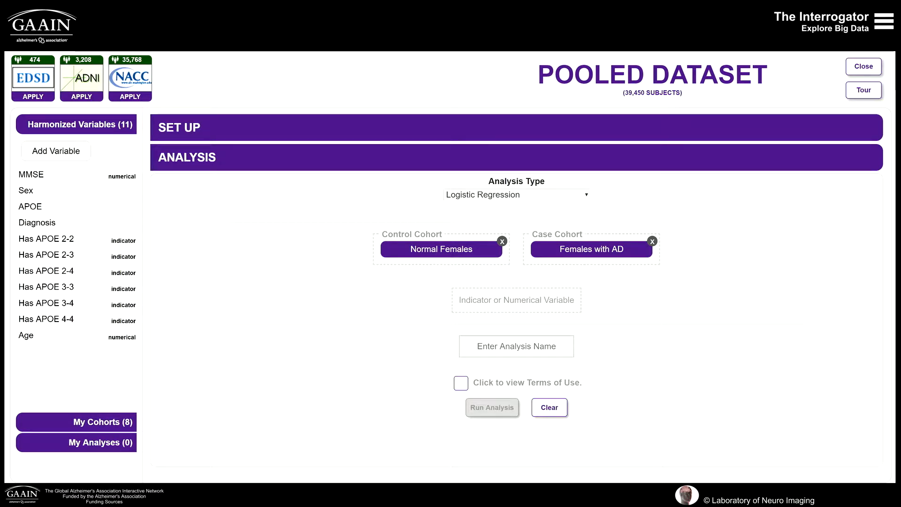
{"action": "left_click", "coordinate": [46, 304]}
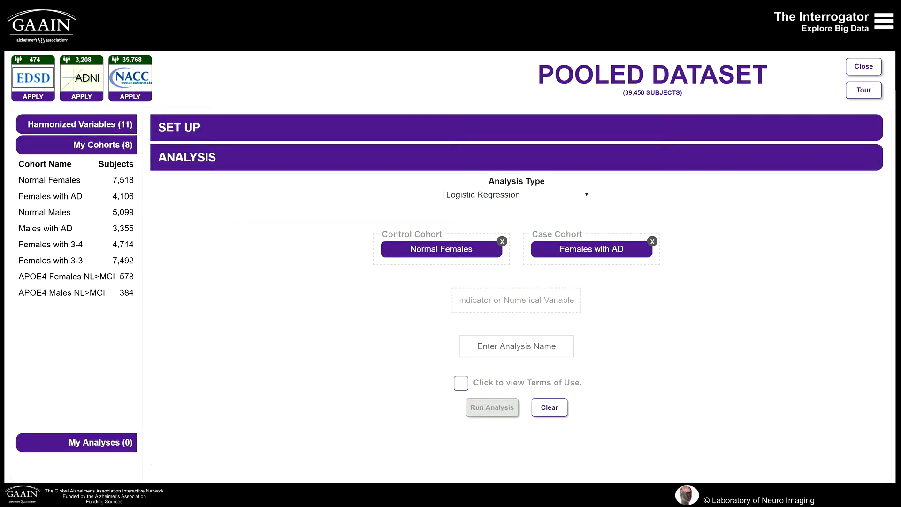
{"action": "left_click", "coordinate": [80, 124]}
{"action": "left_click_drag", "start_coordinate": [46, 239], "coordinate": [470, 301]}
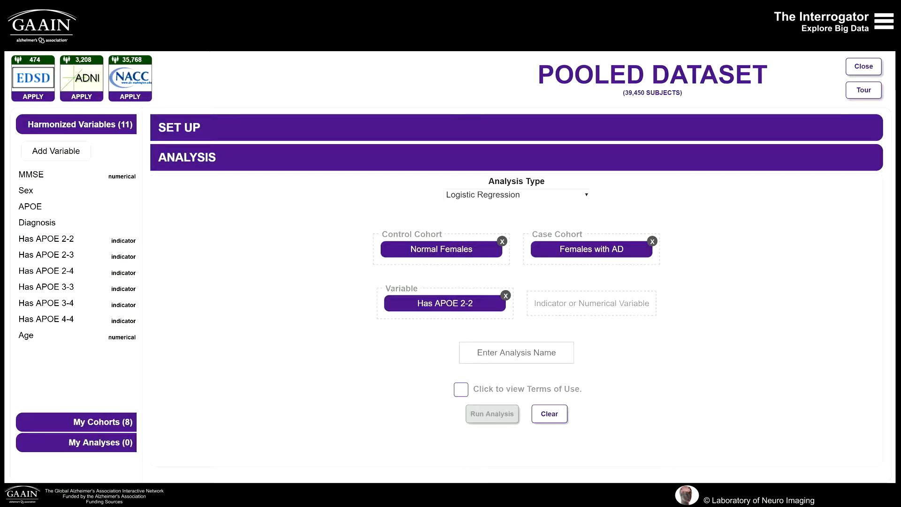
{"action": "left_click_drag", "start_coordinate": [46, 256], "coordinate": [563, 303]}
{"action": "left_click_drag", "start_coordinate": [46, 271], "coordinate": [611, 301]}
{"action": "left_click_drag", "start_coordinate": [46, 304], "coordinate": [509, 346]}
{"action": "left_click_drag", "start_coordinate": [46, 320], "coordinate": [585, 345]}
- Name the analysis Females, accept the Terms of Use and run it
{"action": "left_click", "coordinate": [515, 394]}
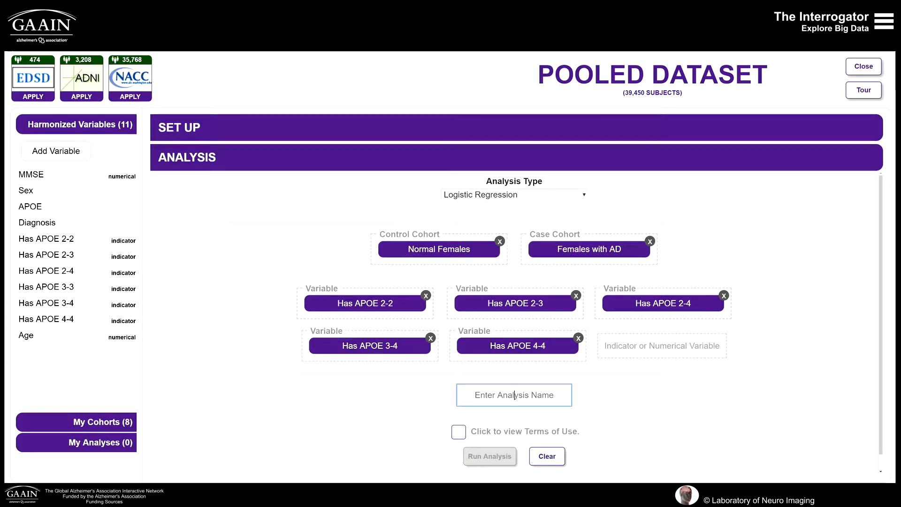
{"action": "type", "text": "Females"}
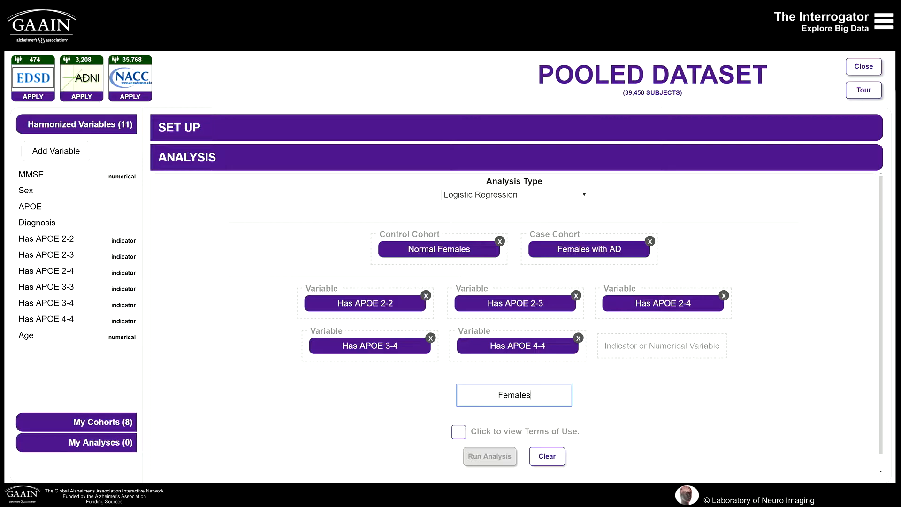
{"action": "left_click", "coordinate": [458, 432]}
{"action": "left_click", "coordinate": [489, 381]}
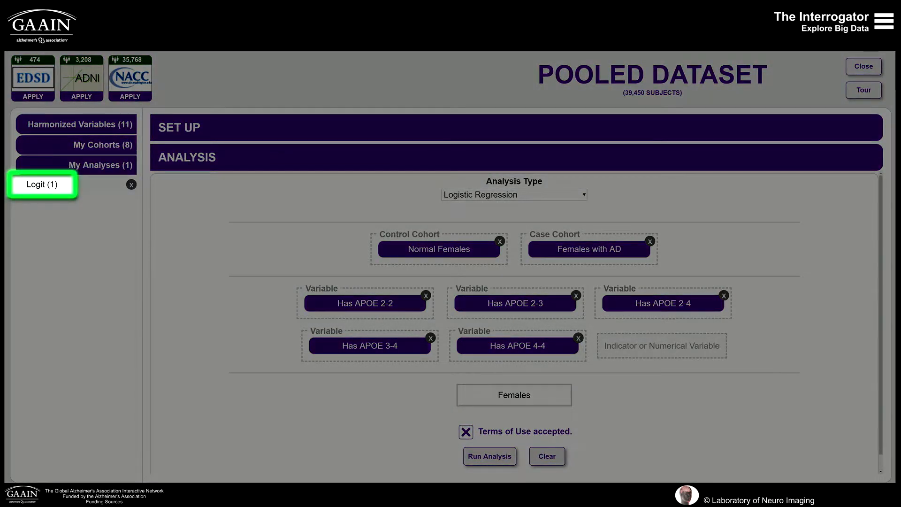
- Open the logistic regression results for Females and plot the odds ratio by age for Has APOE 3-4
{"action": "left_click", "coordinate": [41, 184]}
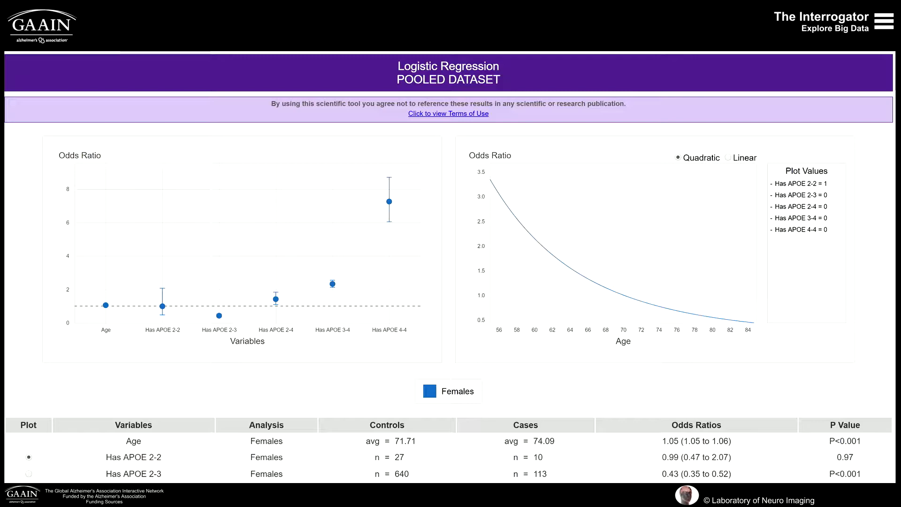
{"action": "scroll", "coordinate": [449, 265], "scroll_direction": "down", "scroll_amount": 1}
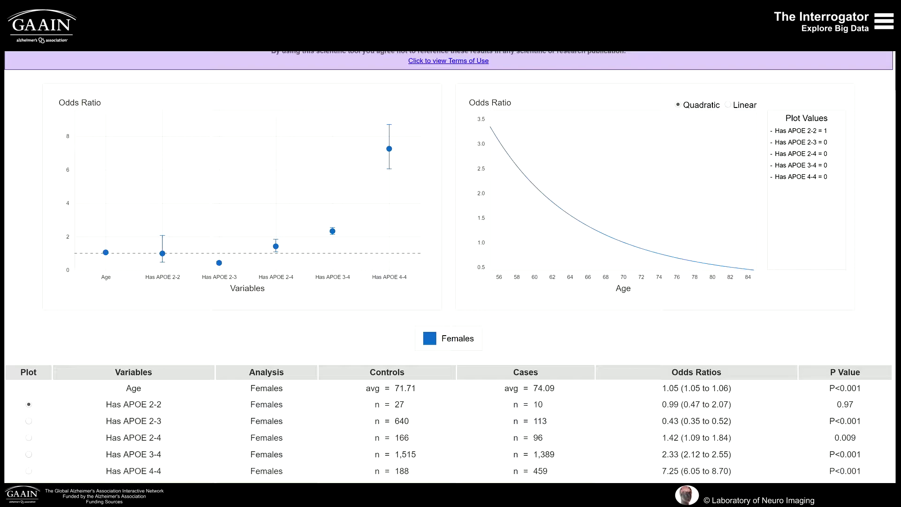
{"action": "left_click", "coordinate": [29, 455]}
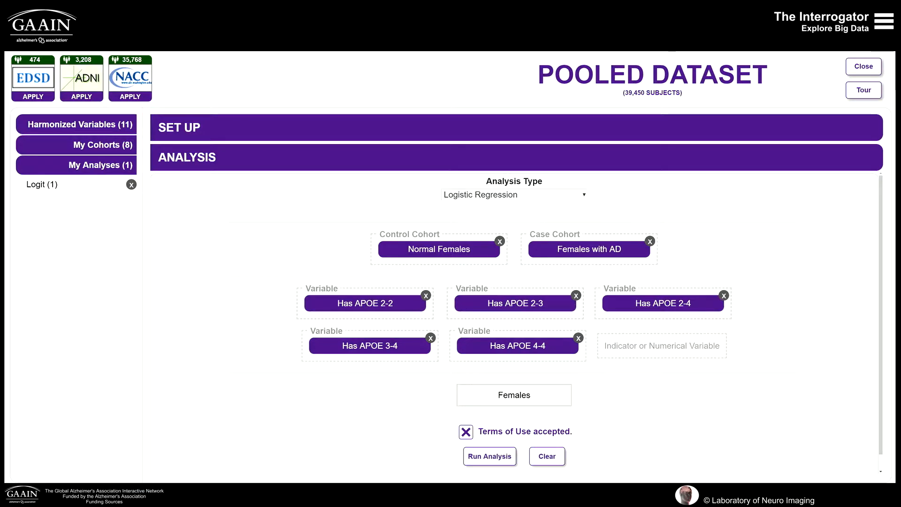
- Replace the control cohort with Normal Males and the case cohort with Males with AD
{"action": "left_click", "coordinate": [76, 145]}
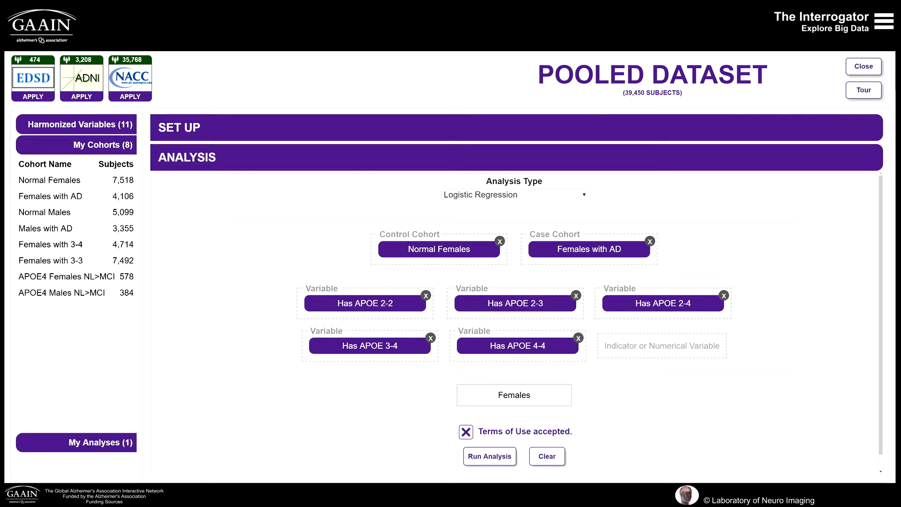
{"action": "left_click_drag", "start_coordinate": [60, 214], "coordinate": [385, 243]}
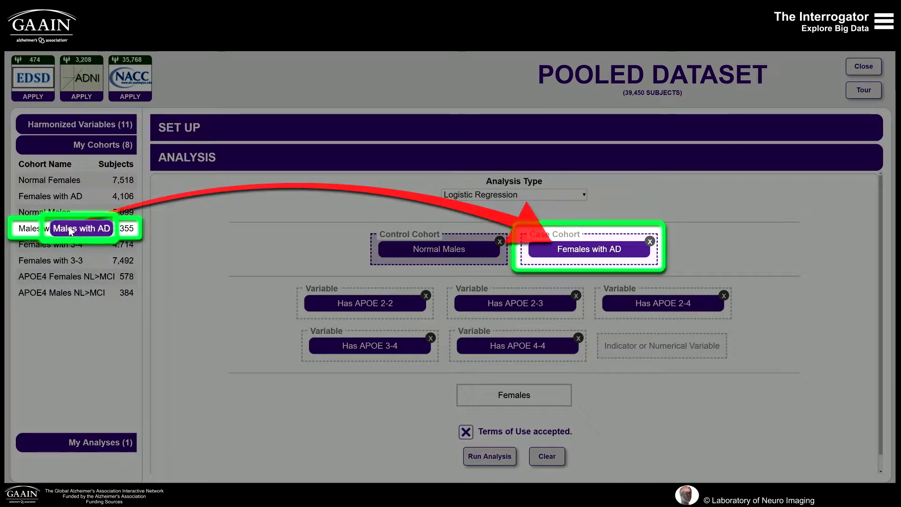
{"action": "left_click_drag", "start_coordinate": [74, 235], "coordinate": [605, 248]}
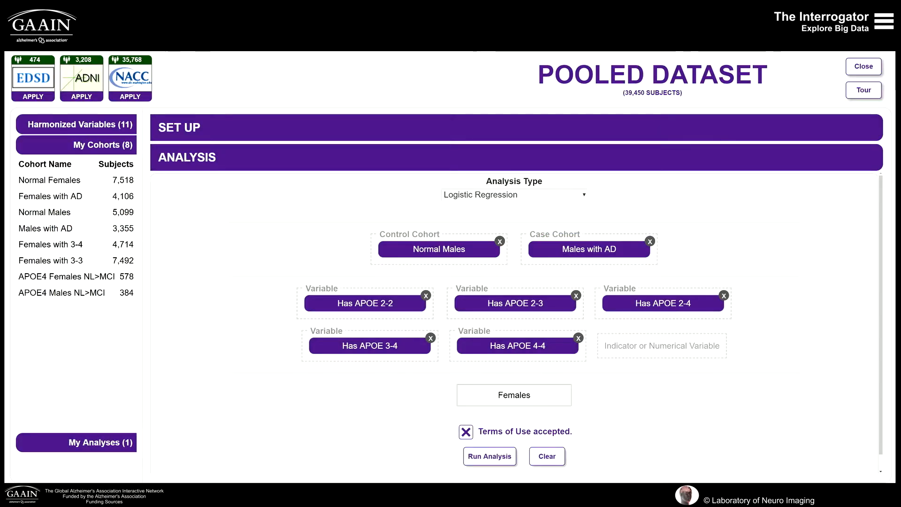
- Rename the analysis as Males and run the logistic regression
{"action": "double_click", "coordinate": [515, 396]}
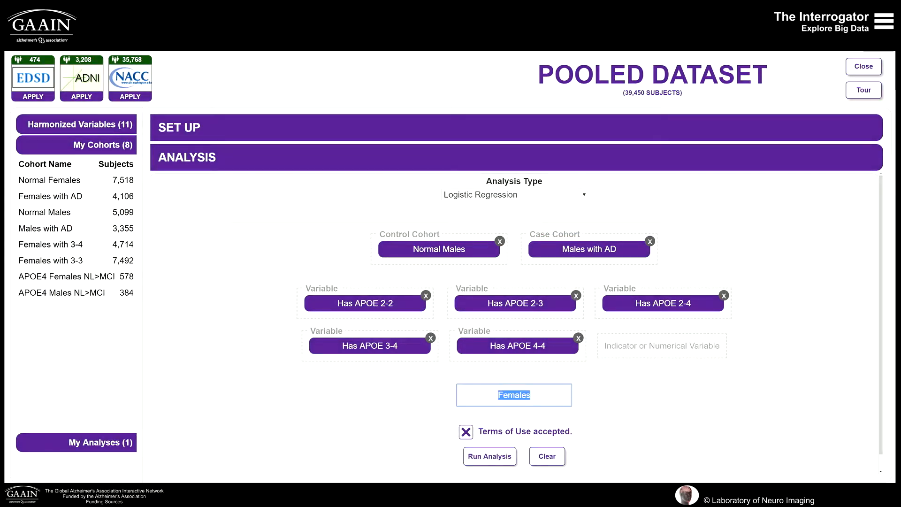
{"action": "type", "text": "Males"}
{"action": "left_click", "coordinate": [489, 457]}
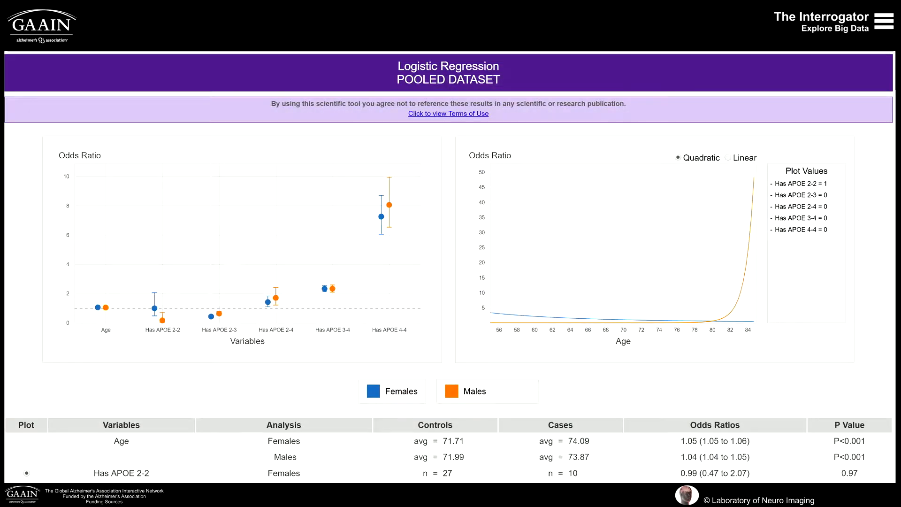
- Plot Has APOE 3-4 in the combined results to compare the age curves of Females and Males
{"action": "scroll", "coordinate": [449, 264], "scroll_direction": "down", "scroll_amount": 3}
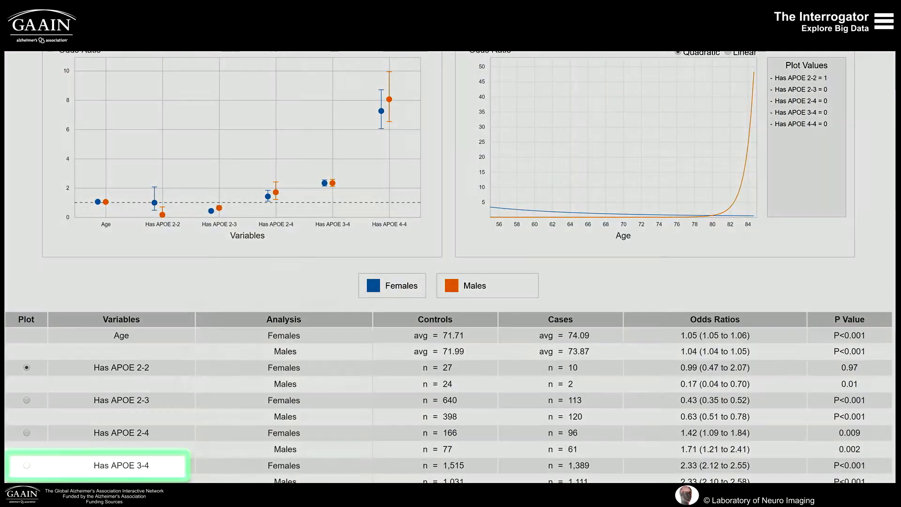
{"action": "left_click", "coordinate": [26, 466]}
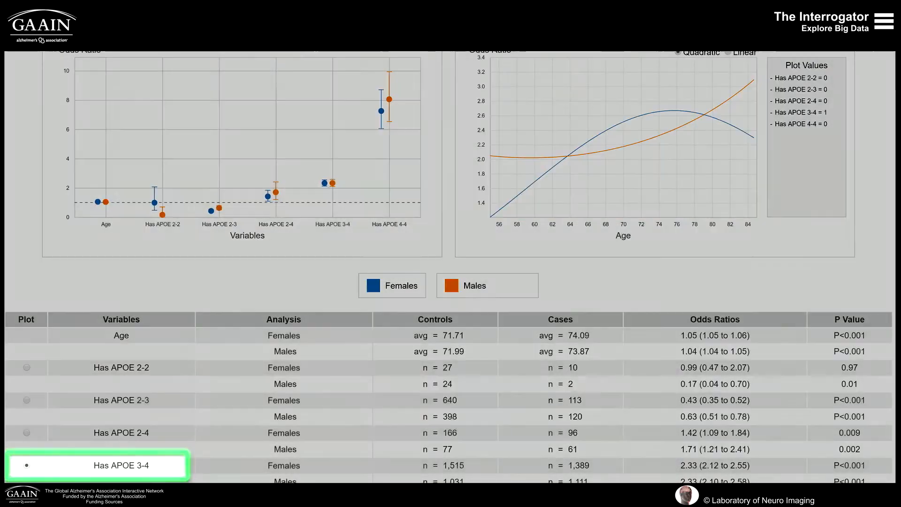
{"action": "scroll", "coordinate": [449, 267], "scroll_direction": "up", "scroll_amount": 1}
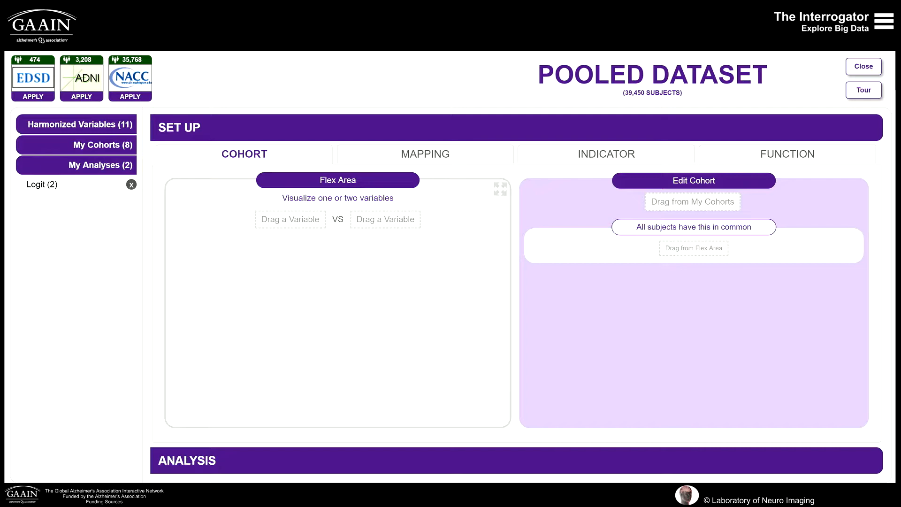
- Visualize the harmonized MMSE variable in the Flex Area of the cohort setup
{"action": "left_click", "coordinate": [77, 124]}
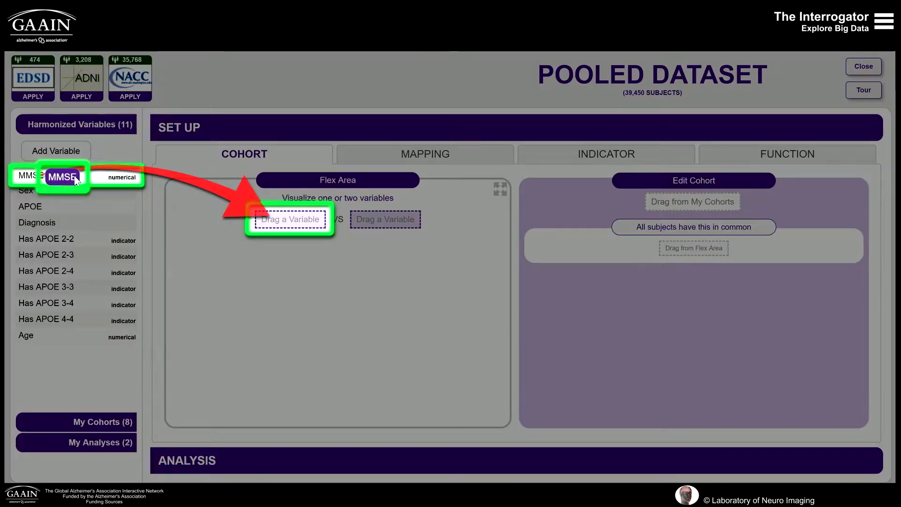
{"action": "mouse_move", "coordinate": [77, 178]}
{"action": "left_mouse_down"}
{"action": "mouse_move", "coordinate": [151, 185]}
{"action": "mouse_move", "coordinate": [290, 221]}
{"action": "left_mouse_up"}
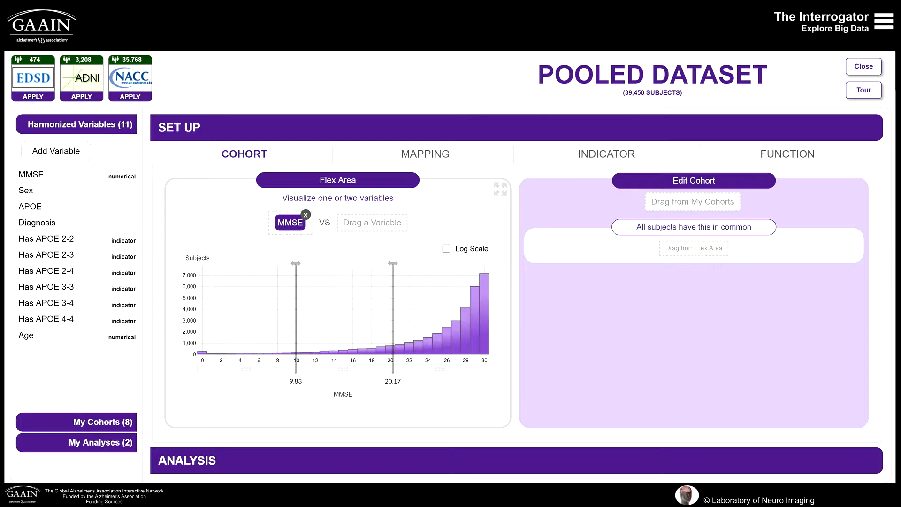
- Create a cohort named MMSE for MMSE scores from 20.11 to 30.05, using the youngest recorded age of each subject
{"action": "left_click_drag", "start_coordinate": [393, 263], "coordinate": [486, 263]}
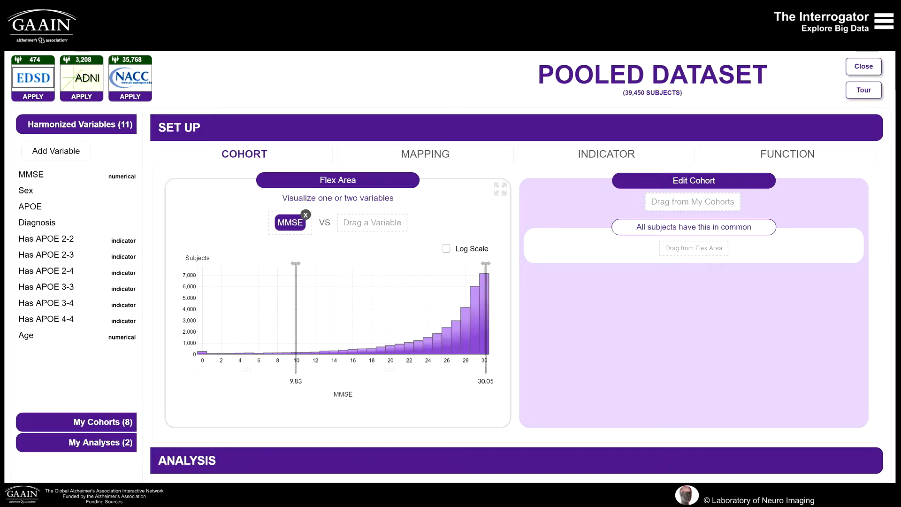
{"action": "mouse_move", "coordinate": [296, 263]}
{"action": "left_mouse_down"}
{"action": "mouse_move", "coordinate": [425, 263]}
{"action": "mouse_move", "coordinate": [393, 263]}
{"action": "left_mouse_up"}
{"action": "left_click_drag", "start_coordinate": [438, 370], "coordinate": [694, 248]}
{"action": "left_click", "coordinate": [514, 369]}
{"action": "type", "text": "MMSE"}
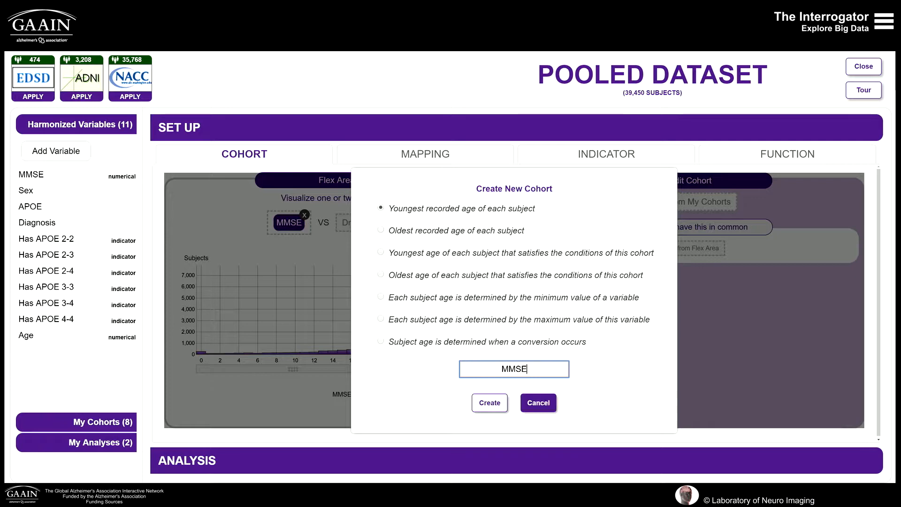
{"action": "left_click", "coordinate": [490, 403]}
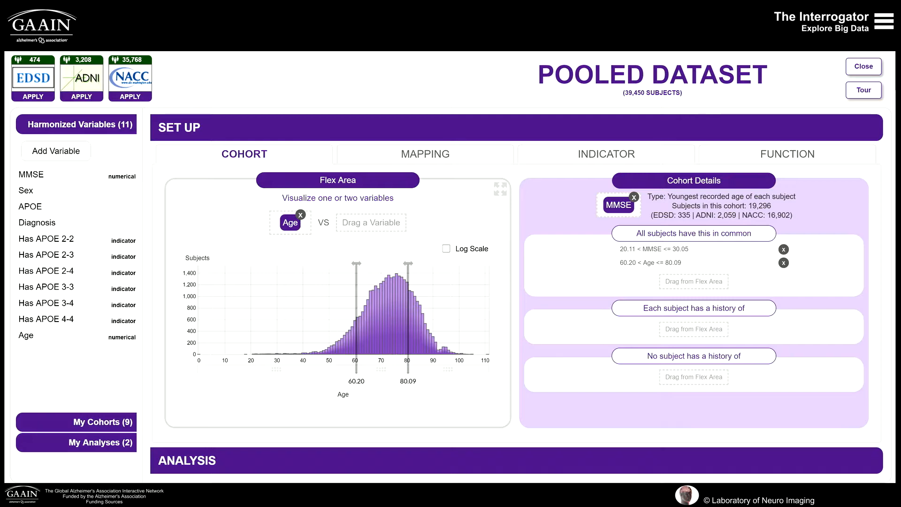
- Review the saved cohorts alongside the analysis setup of the pooled dataset
{"action": "left_click", "coordinate": [77, 422]}
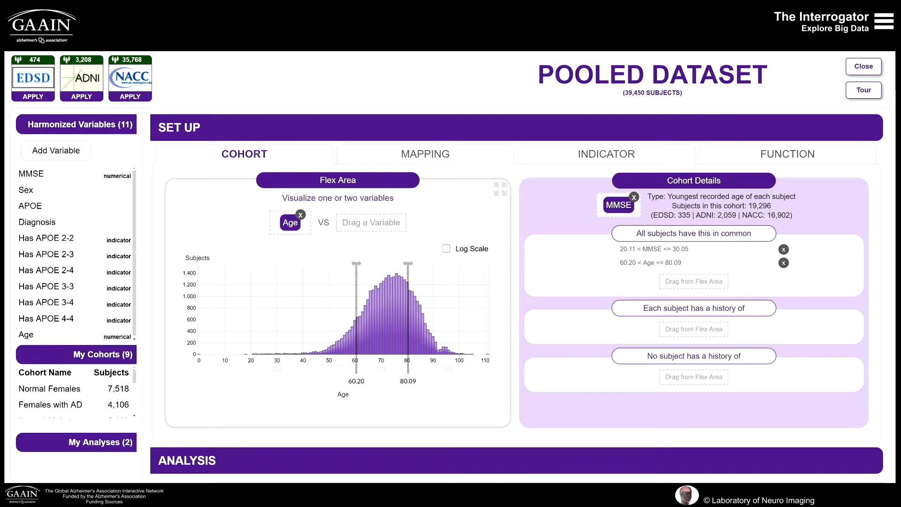
{"action": "left_click", "coordinate": [186, 461]}
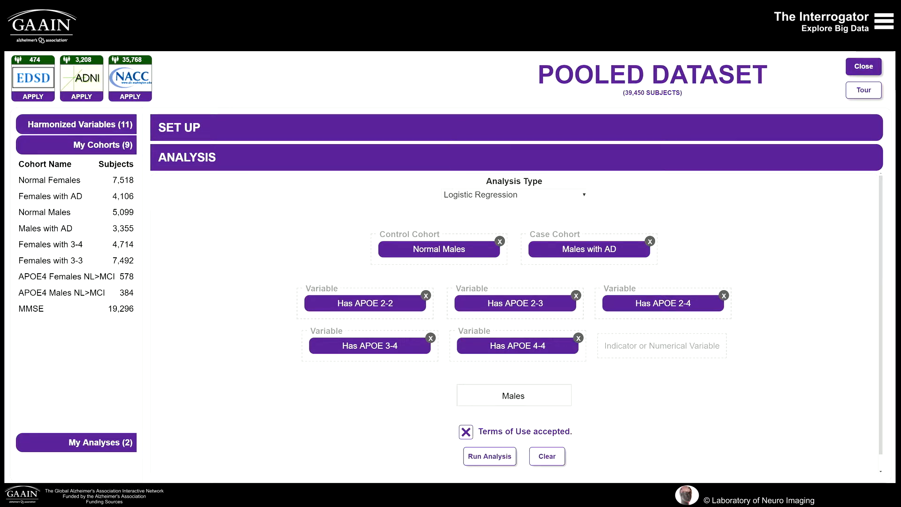
- Close the pooled dataset and open the ADNI dataset for exploration
{"action": "left_click", "coordinate": [864, 66]}
{"action": "scroll", "coordinate": [450, 265], "scroll_direction": "up", "scroll_amount": 4}
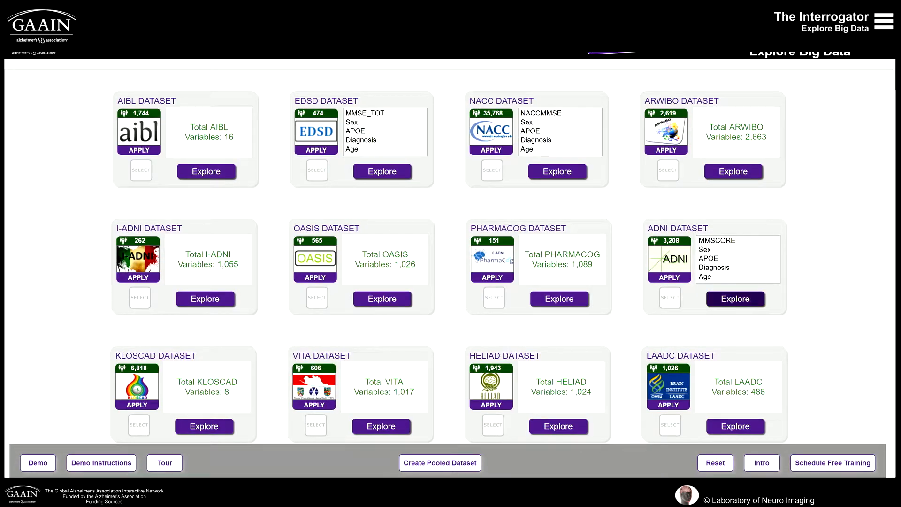
{"action": "left_click", "coordinate": [736, 299]}
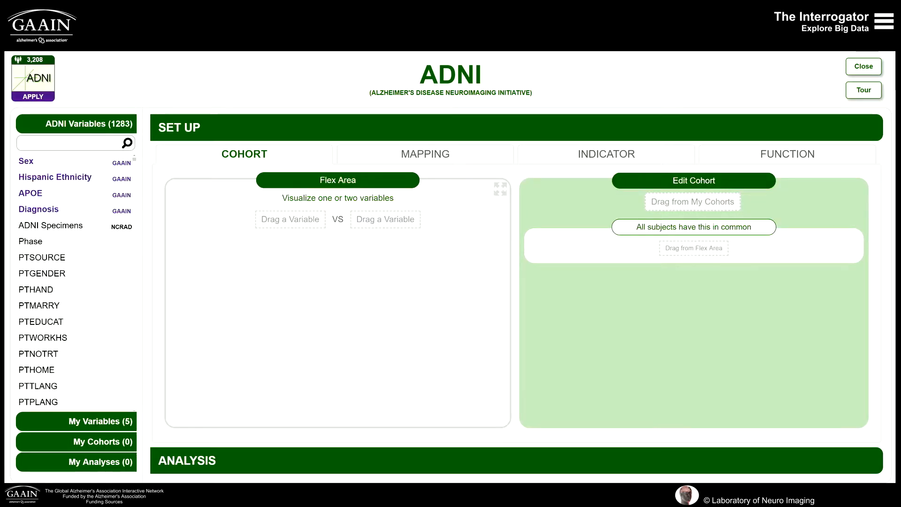
- Create a mapped variable named My Sex from ADNI's PTGENDER variable
{"action": "left_click", "coordinate": [426, 154]}
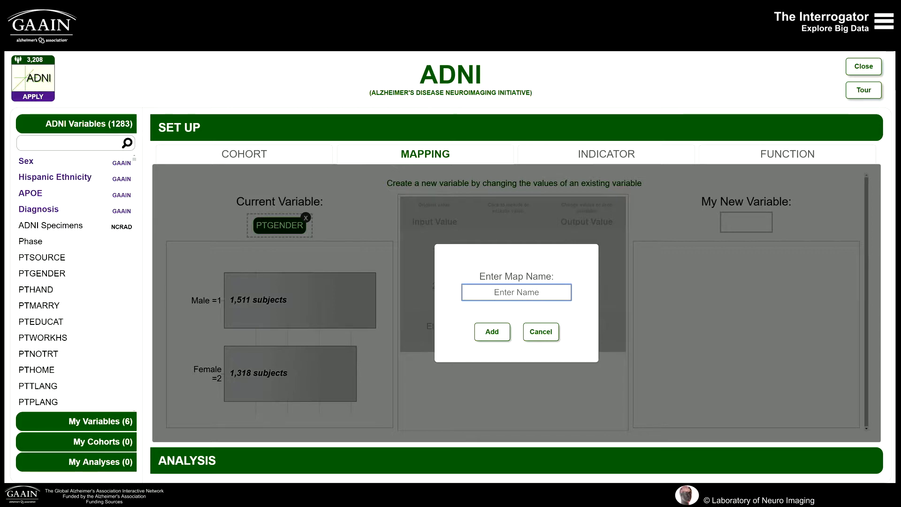
{"action": "type", "text": "My Sex"}
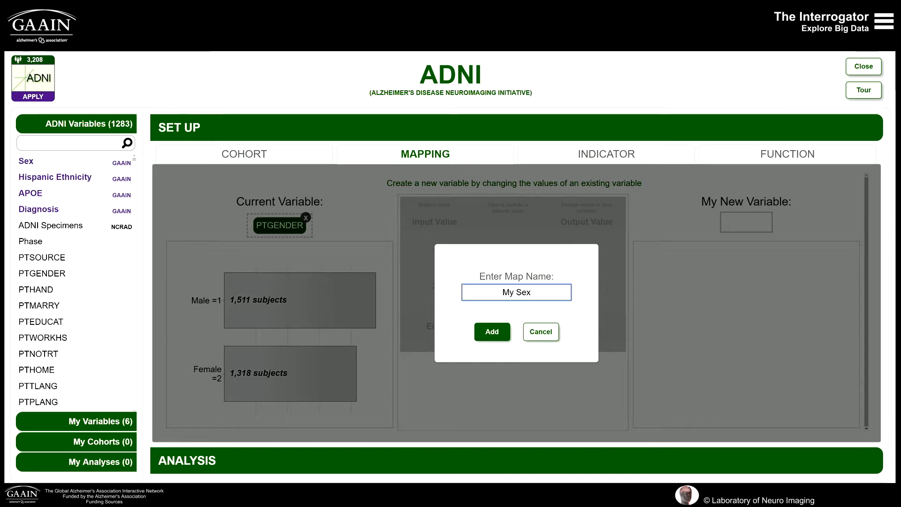
{"action": "left_click", "coordinate": [492, 332]}
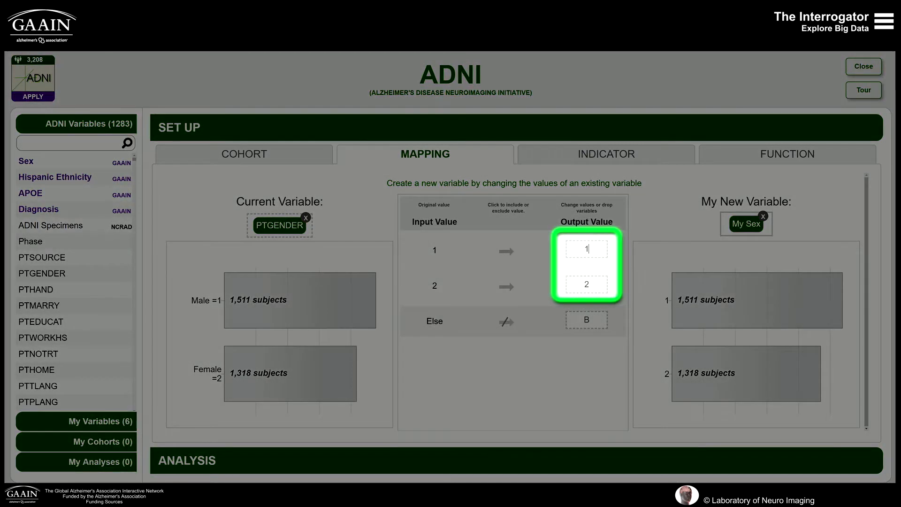
- Map the My Sex output values so that input 1 becomes M and input 2 becomes F
{"action": "double_click", "coordinate": [587, 249]}
{"action": "type", "text": "M"}
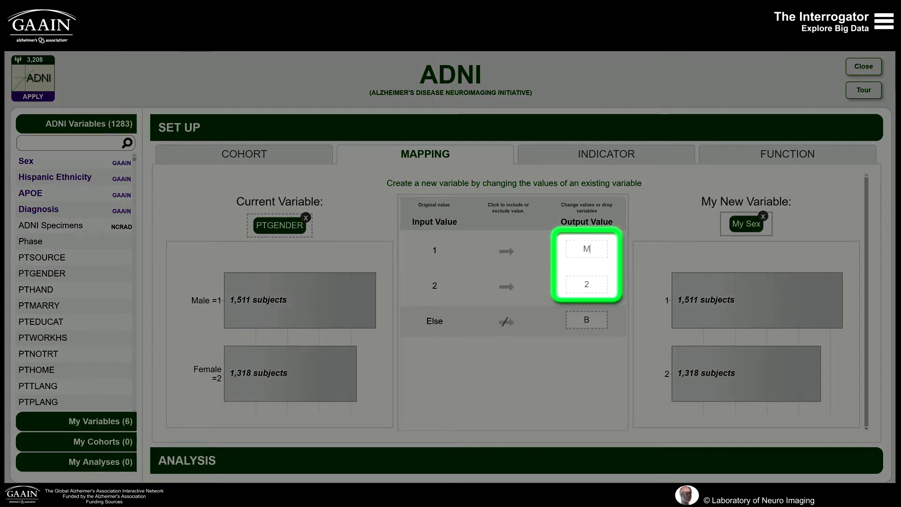
{"action": "double_click", "coordinate": [587, 285]}
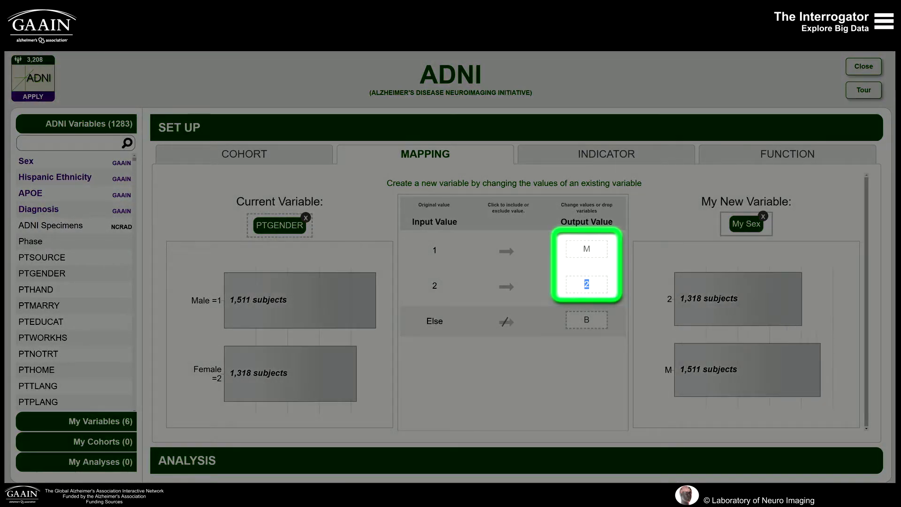
{"action": "type", "text": "F"}
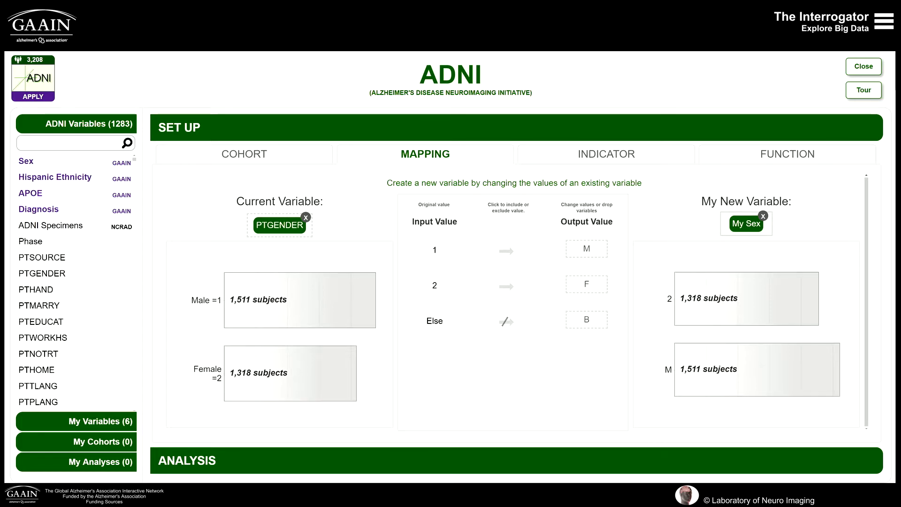
- Close ADNI, select the EDSD, NACC and ADNI datasets, and create a pooled dataset from them named Pooled 2
{"action": "left_click", "coordinate": [864, 67]}
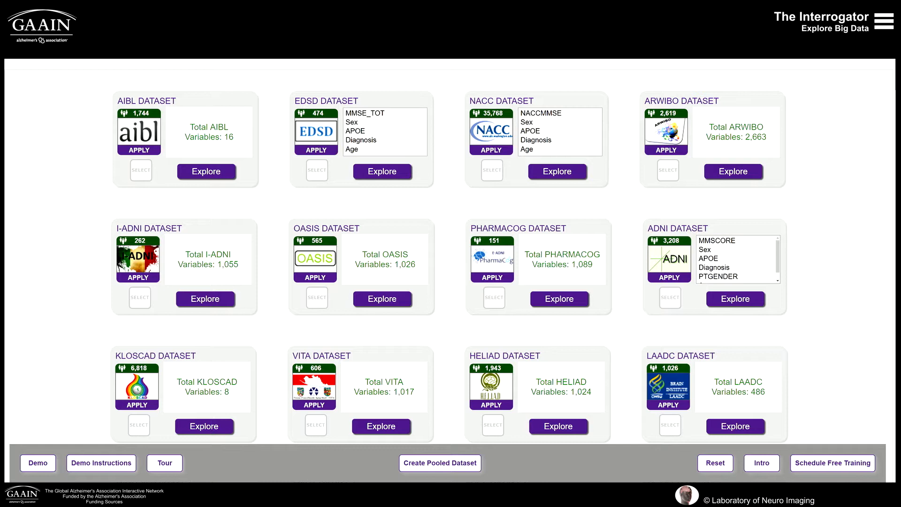
{"action": "left_click", "coordinate": [317, 171]}
{"action": "left_click", "coordinate": [492, 170]}
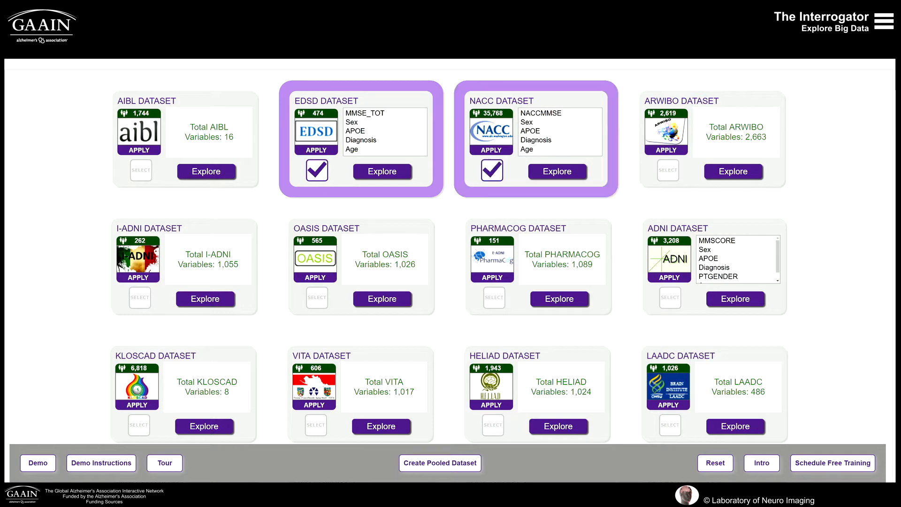
{"action": "left_click", "coordinate": [671, 298]}
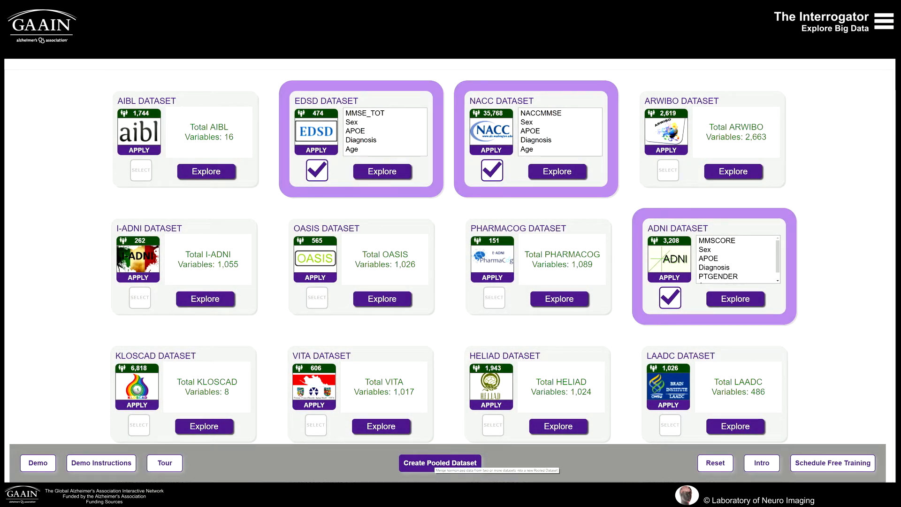
{"action": "left_click", "coordinate": [439, 463]}
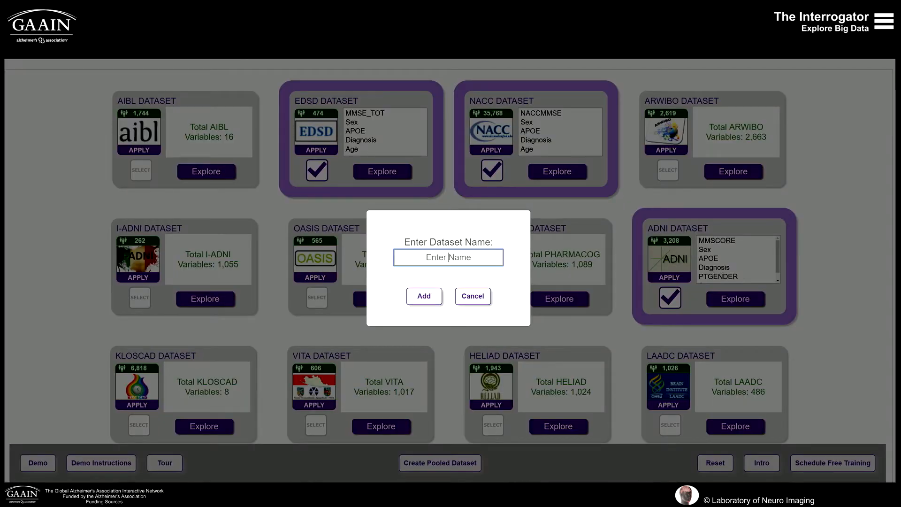
{"action": "type", "text": "Pooled 2"}
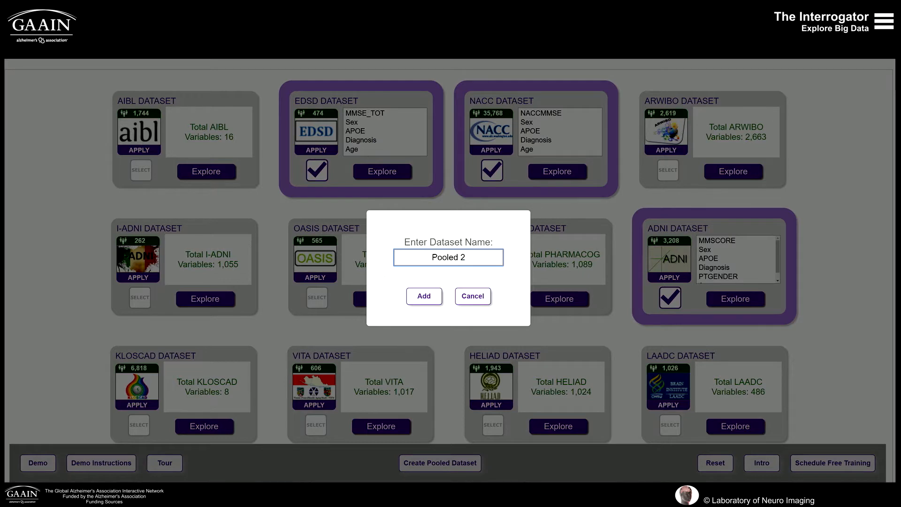